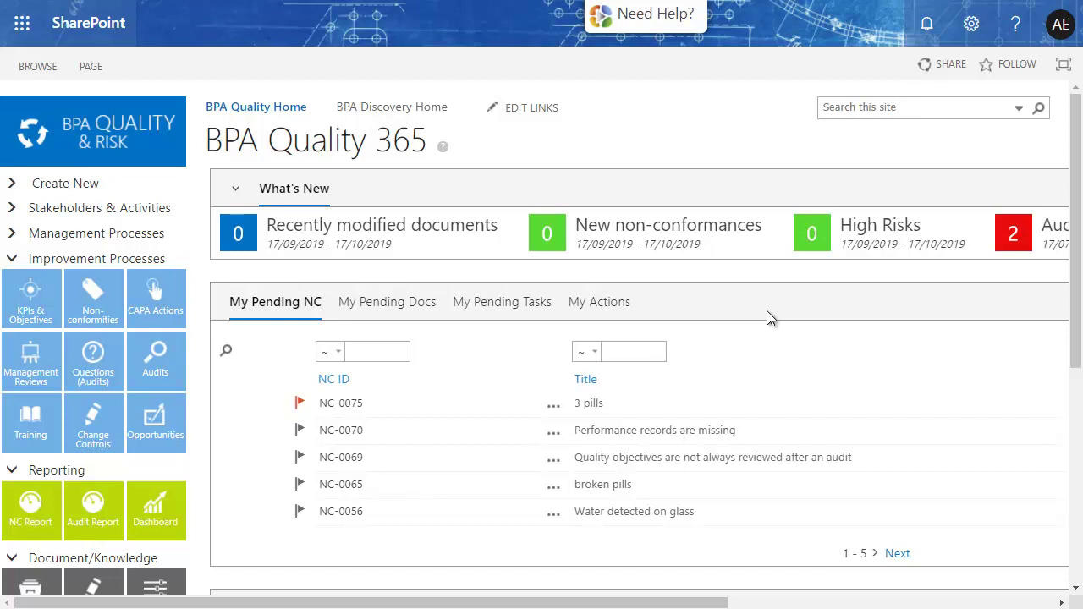
Step: Open the Audits overview and look over the list of pending audits
{"action": "left_click", "coordinate": [168, 364]}
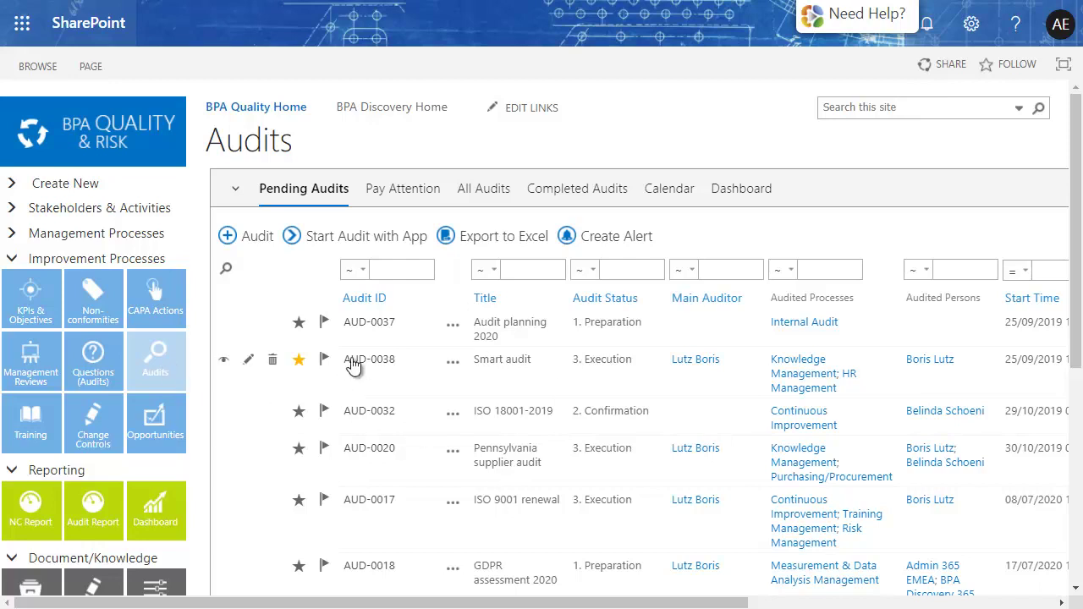
{"action": "left_click_drag", "start_coordinate": [339, 298], "coordinate": [391, 298]}
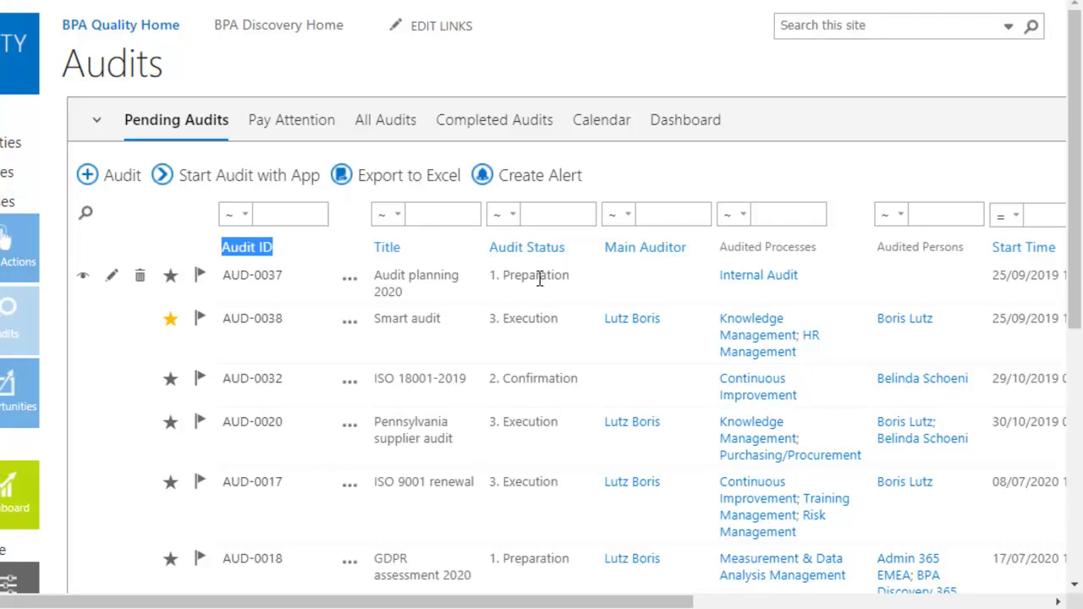
{"action": "left_click", "coordinate": [109, 249]}
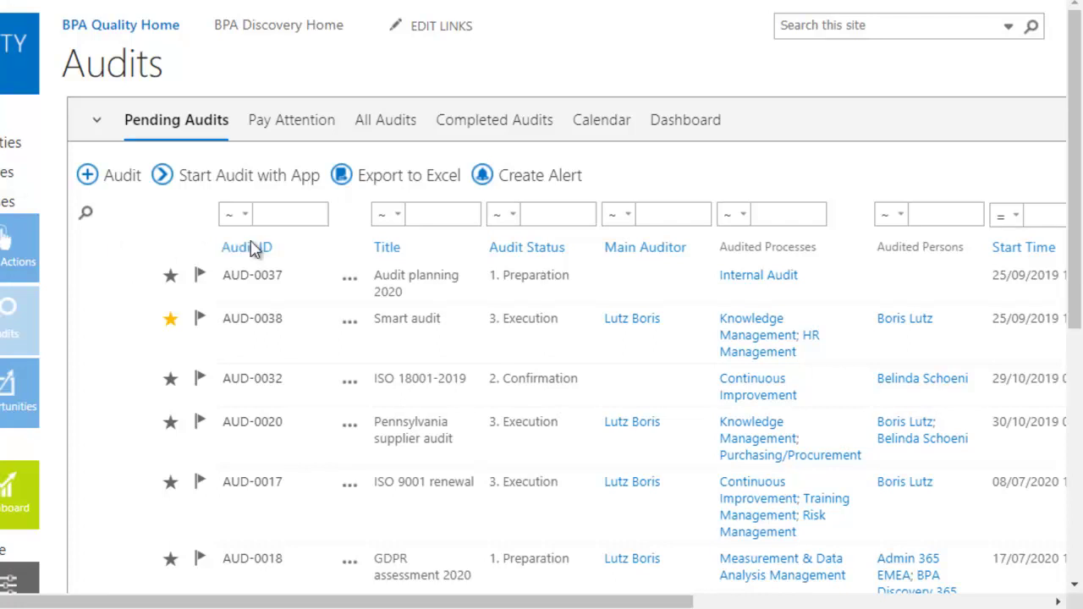
Step: Review the completed audits' compliance values and view the workflow history of the CMMI Audit
{"action": "left_click", "coordinate": [460, 138]}
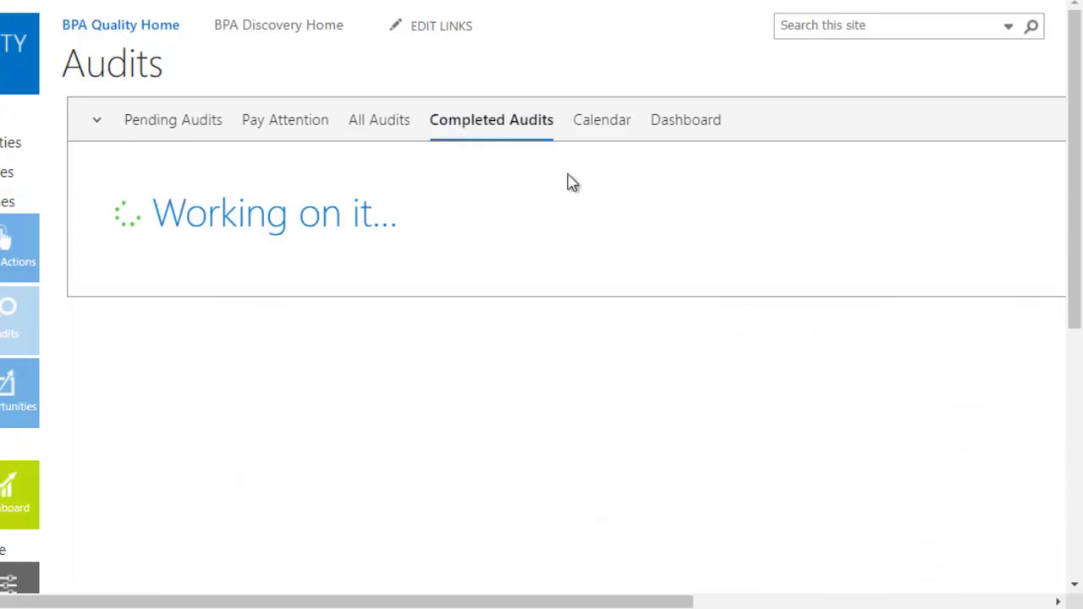
{"action": "key", "text": "ctrl+minus"}
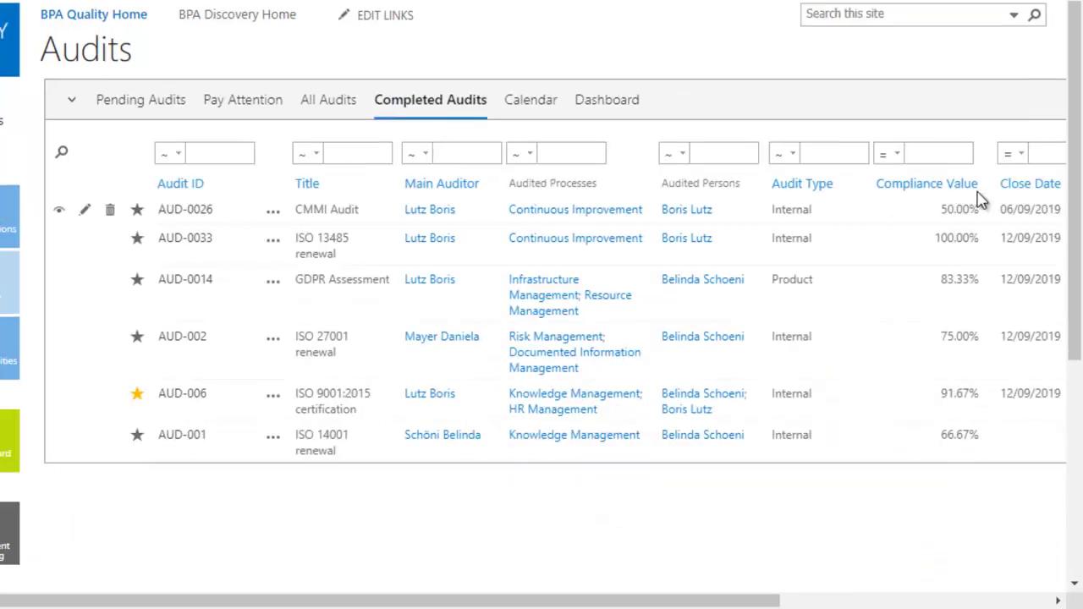
{"action": "left_click_drag", "start_coordinate": [985, 181], "coordinate": [880, 188]}
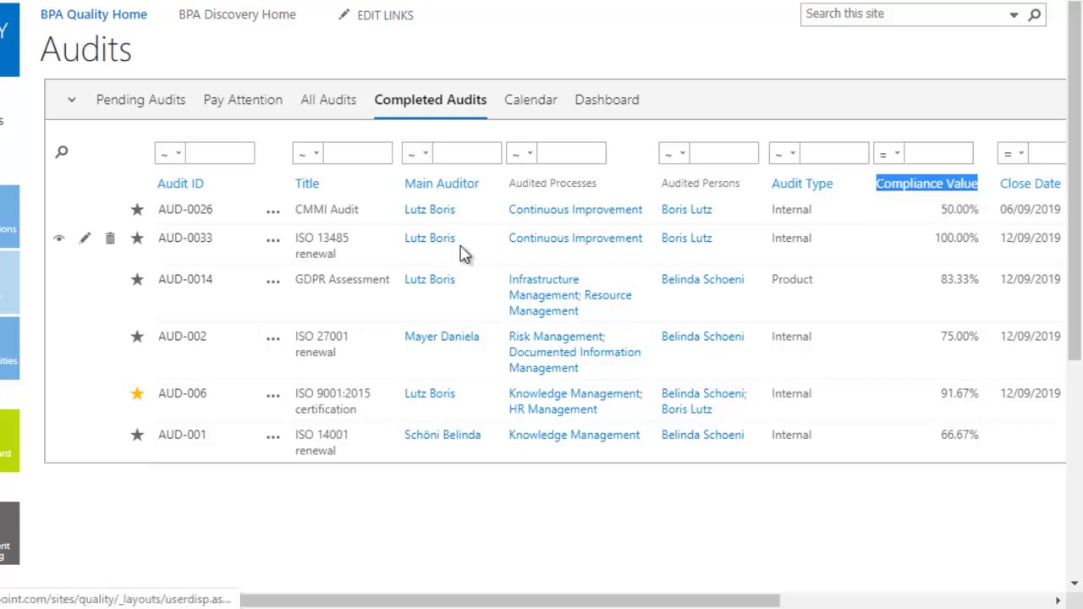
{"action": "left_click", "coordinate": [63, 214]}
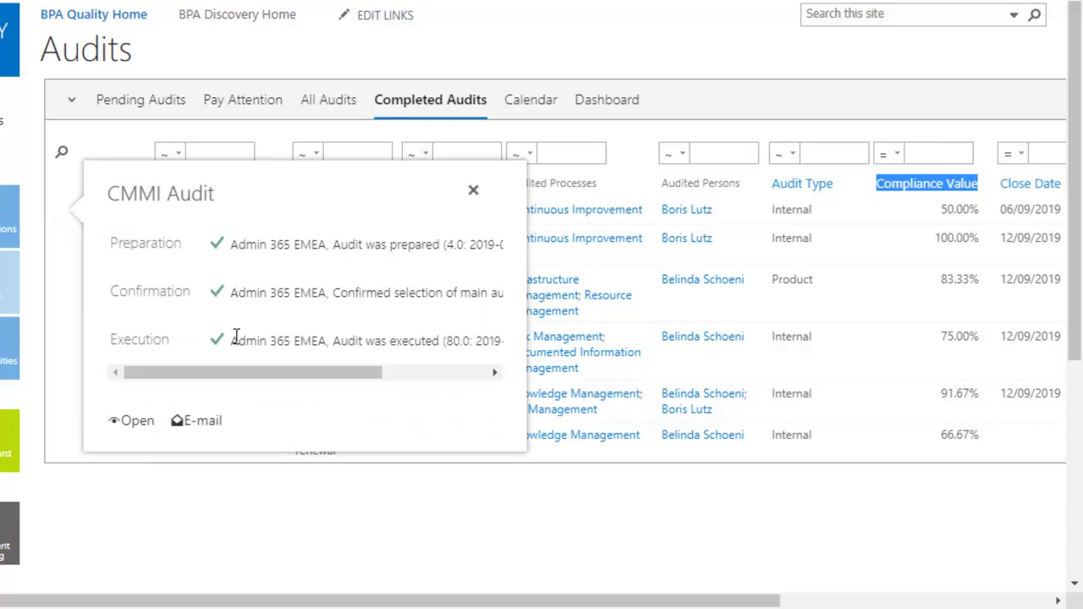
{"action": "key", "text": "Escape"}
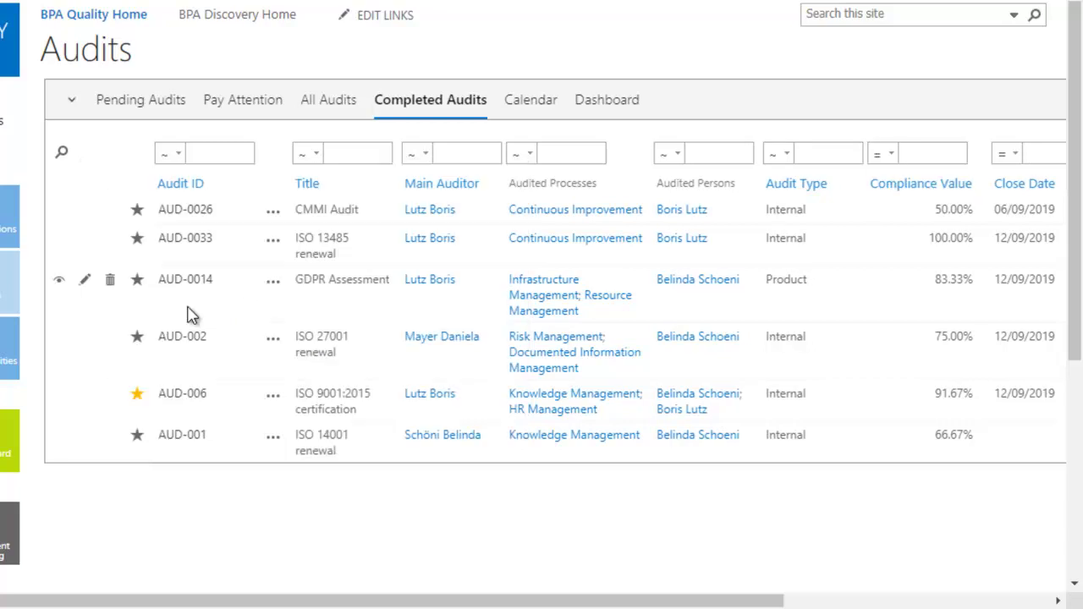
Step: Open the completed ISO 9001:2015 certification audit and view its dashboard of compliance by ISO 9001 clause
{"action": "left_click", "coordinate": [176, 396]}
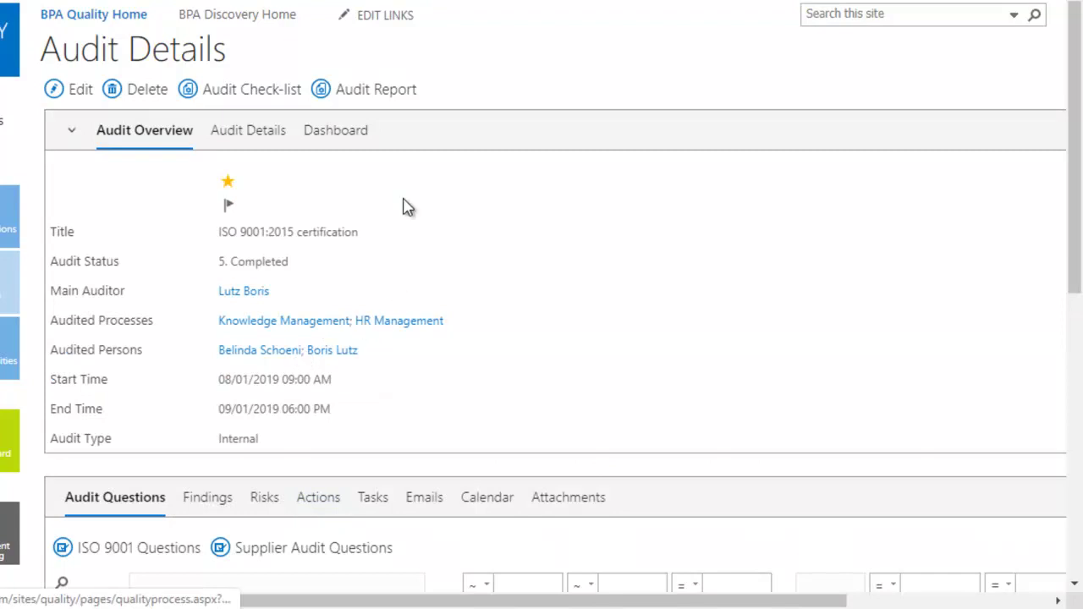
{"action": "left_click", "coordinate": [364, 137]}
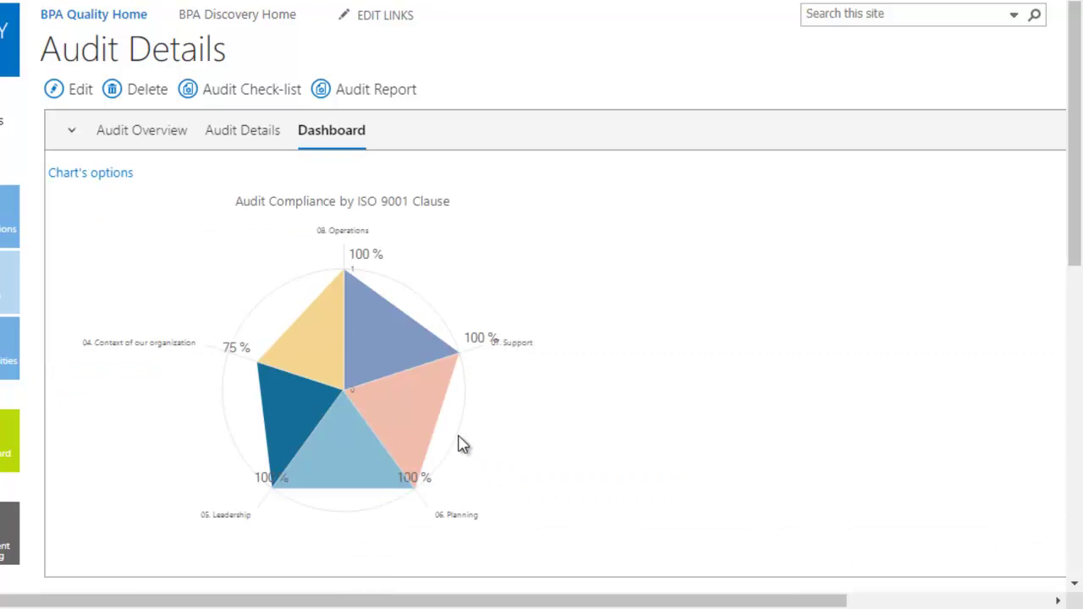
{"action": "left_click", "coordinate": [71, 131]}
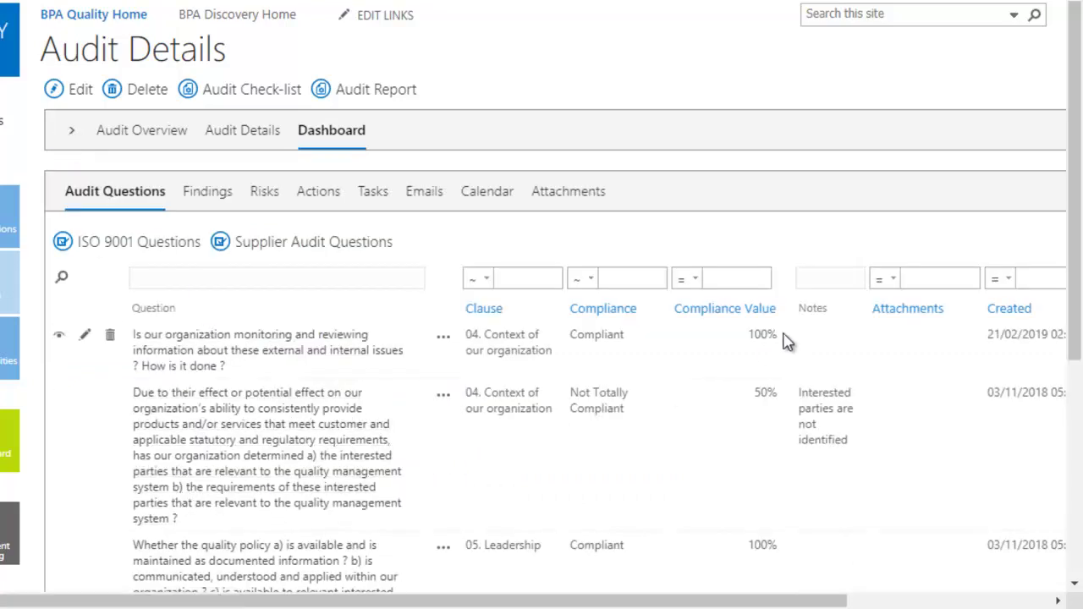
Step: Check the compliance value of the audit's first question and review its findings, actions and attachments
{"action": "left_click_drag", "start_coordinate": [802, 337], "coordinate": [749, 337]}
{"action": "left_click", "coordinate": [218, 195]}
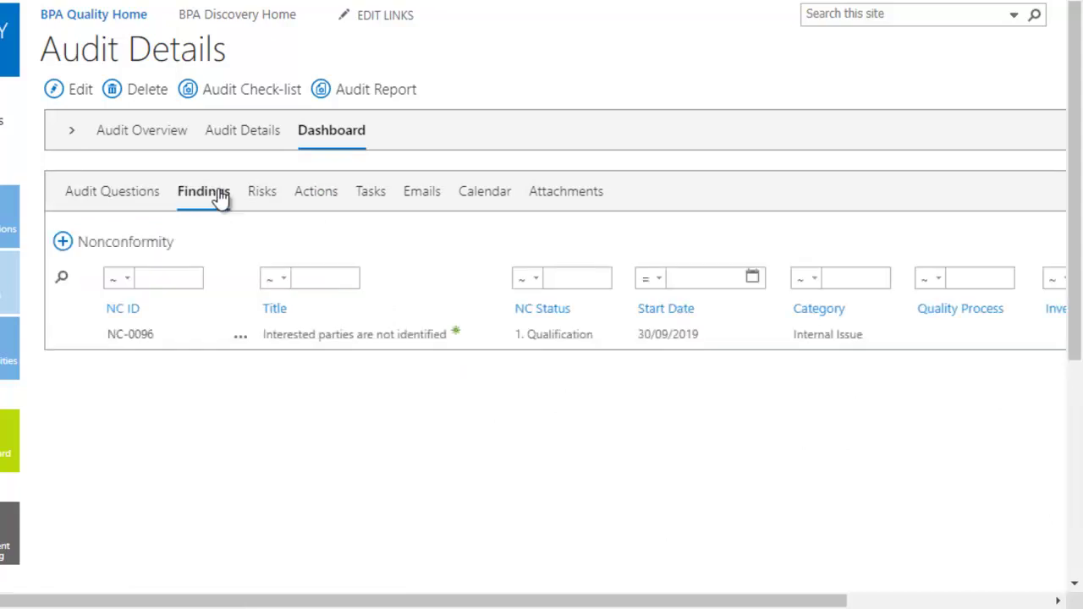
{"action": "left_click", "coordinate": [325, 204]}
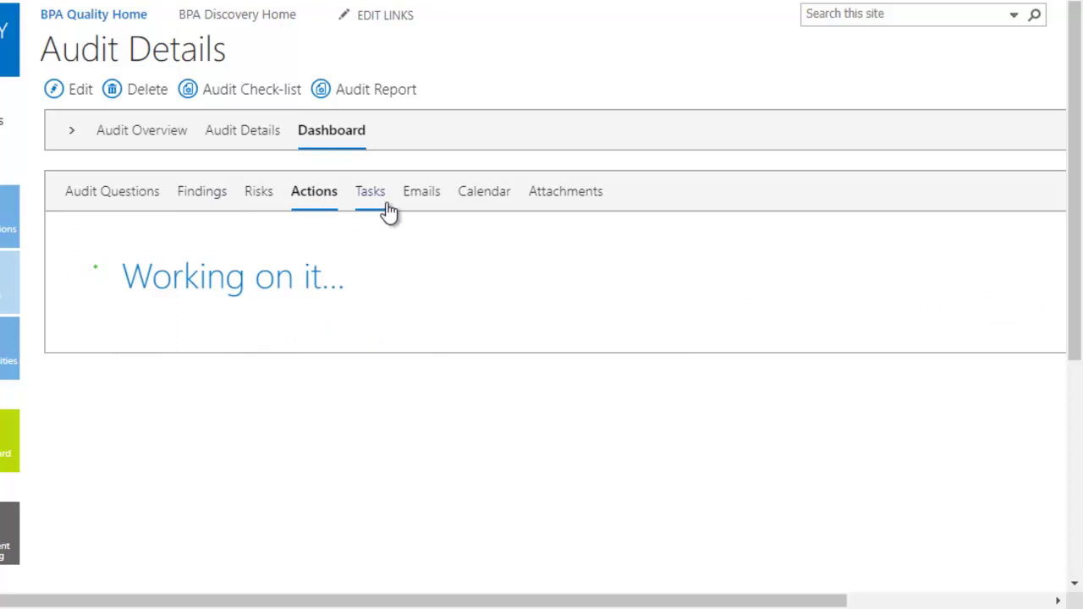
{"action": "left_click", "coordinate": [571, 193]}
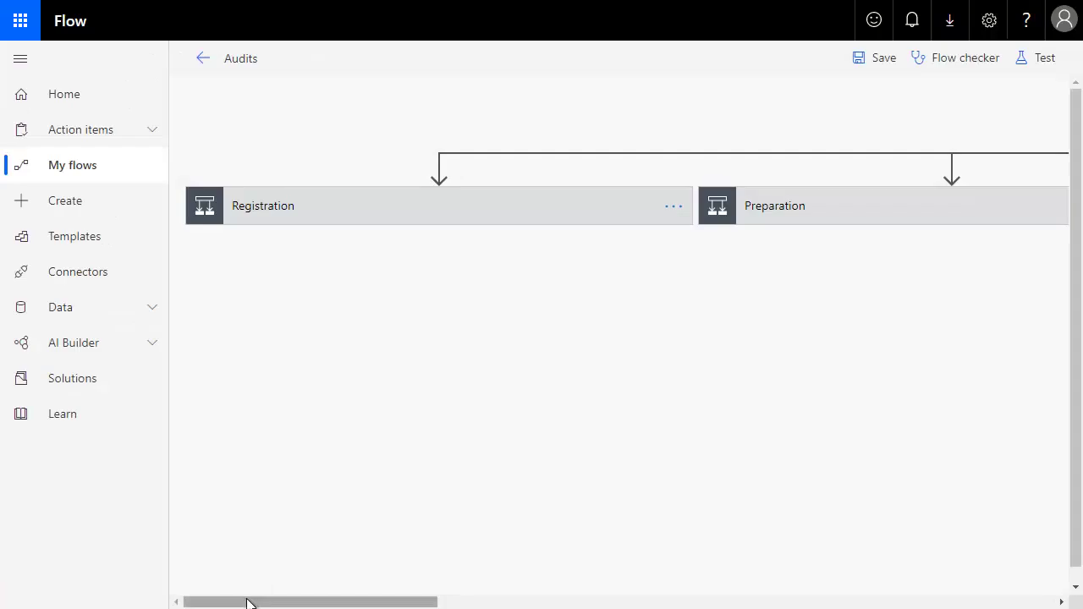
Step: Examine the stages of the Audits flow in Flow, expanding the Execution condition and its update action
{"action": "left_click_drag", "start_coordinate": [249, 602], "coordinate": [640, 566]}
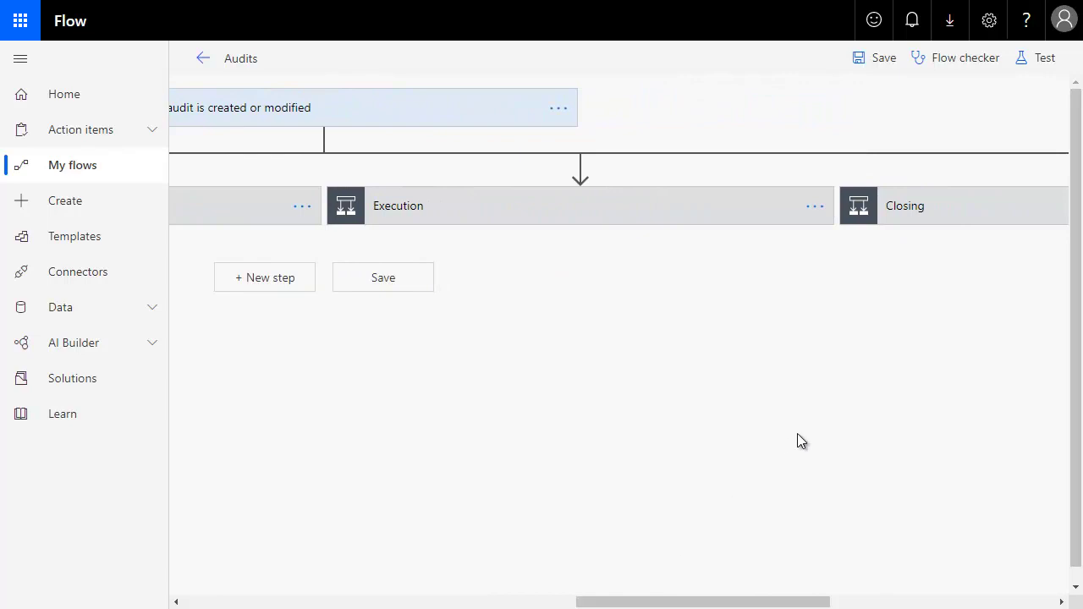
{"action": "left_click", "coordinate": [629, 216]}
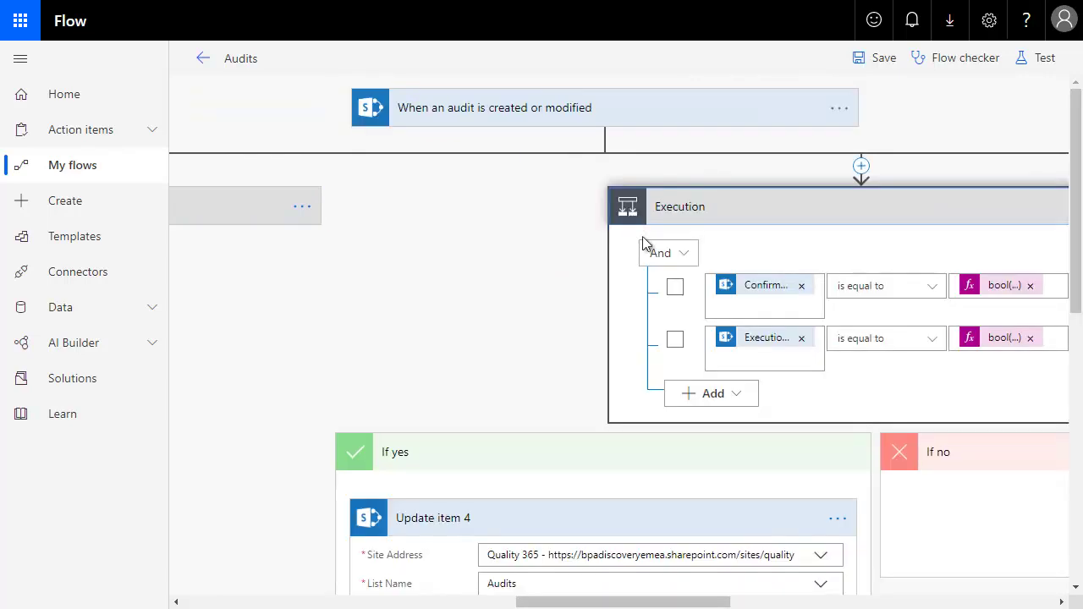
{"action": "scroll", "coordinate": [606, 381], "scroll_direction": "down", "scroll_amount": 2}
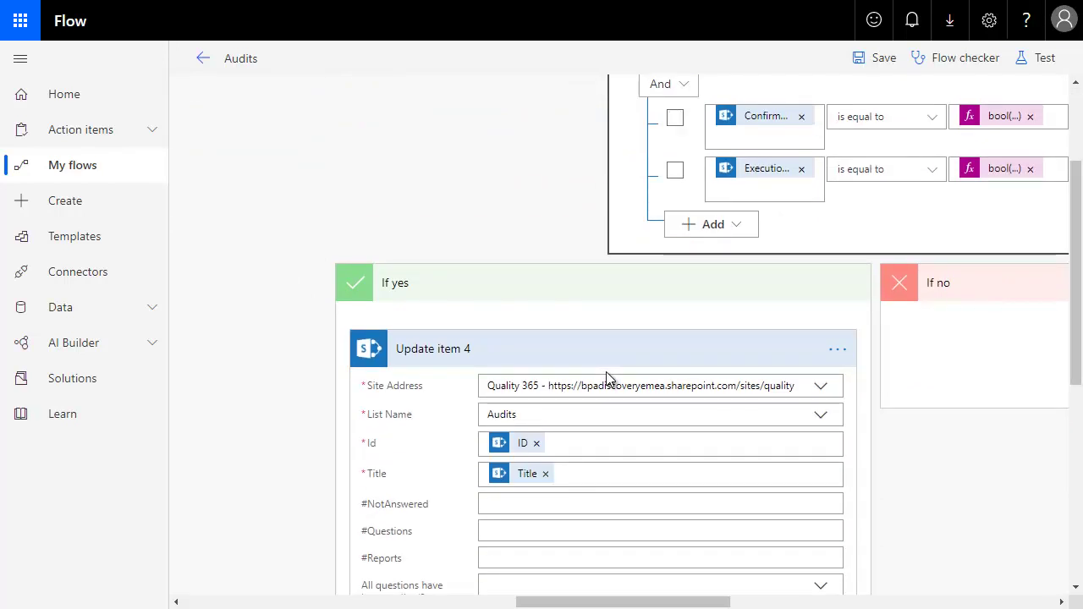
{"action": "scroll", "coordinate": [606, 381], "scroll_direction": "down", "scroll_amount": 1}
{"action": "scroll", "coordinate": [607, 378], "scroll_direction": "down", "scroll_amount": 1}
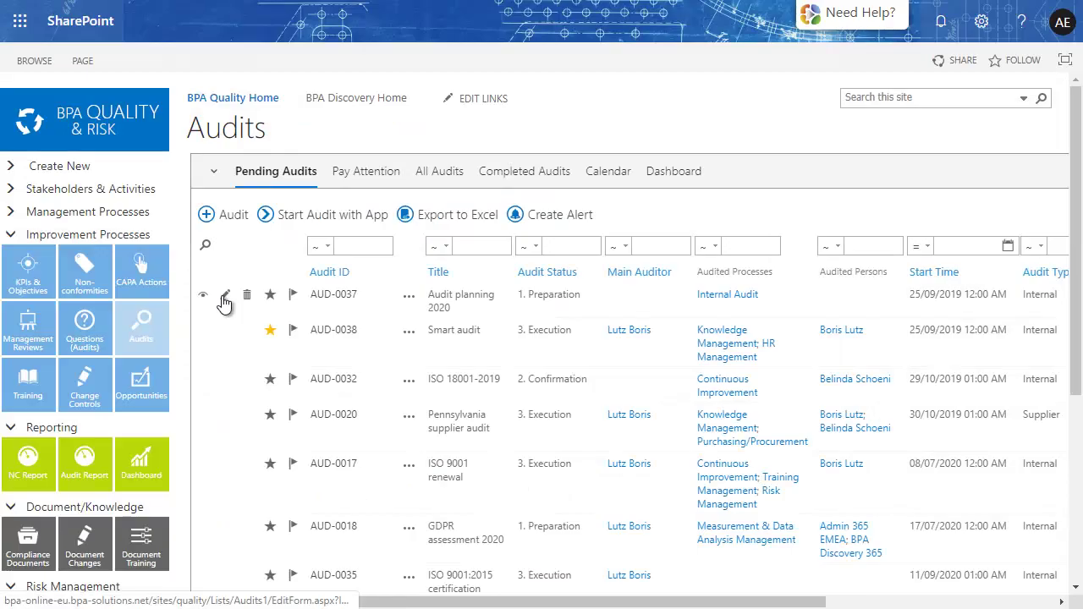
Step: Edit the Audit planning 2020 audit in SharePoint, enable Add in Teams and look over the preparation fields down to Auditor Pool
{"action": "left_click", "coordinate": [222, 298]}
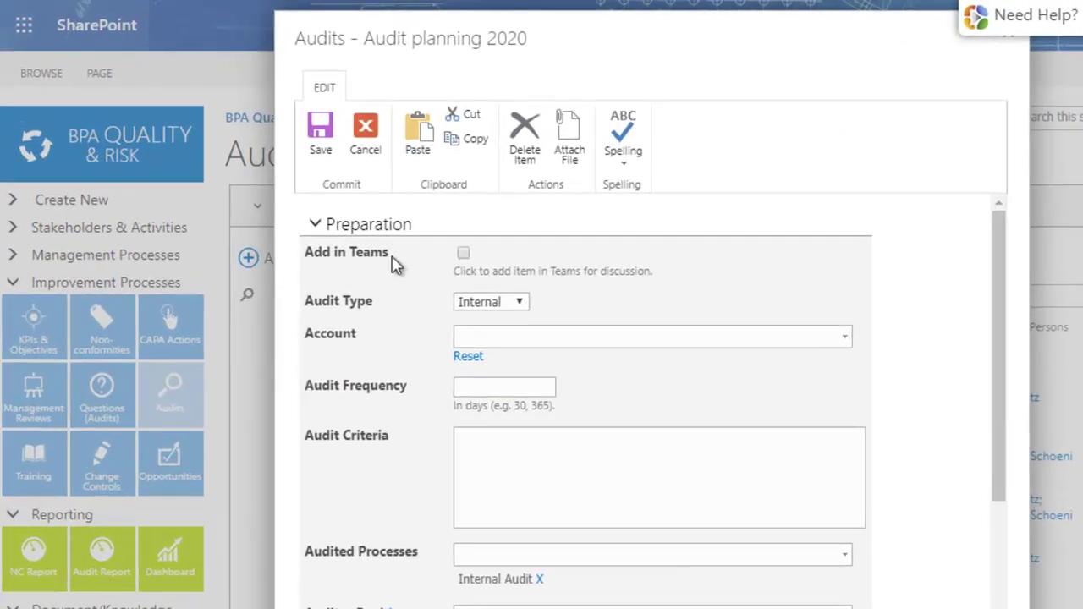
{"action": "left_click_drag", "start_coordinate": [375, 247], "coordinate": [340, 249]}
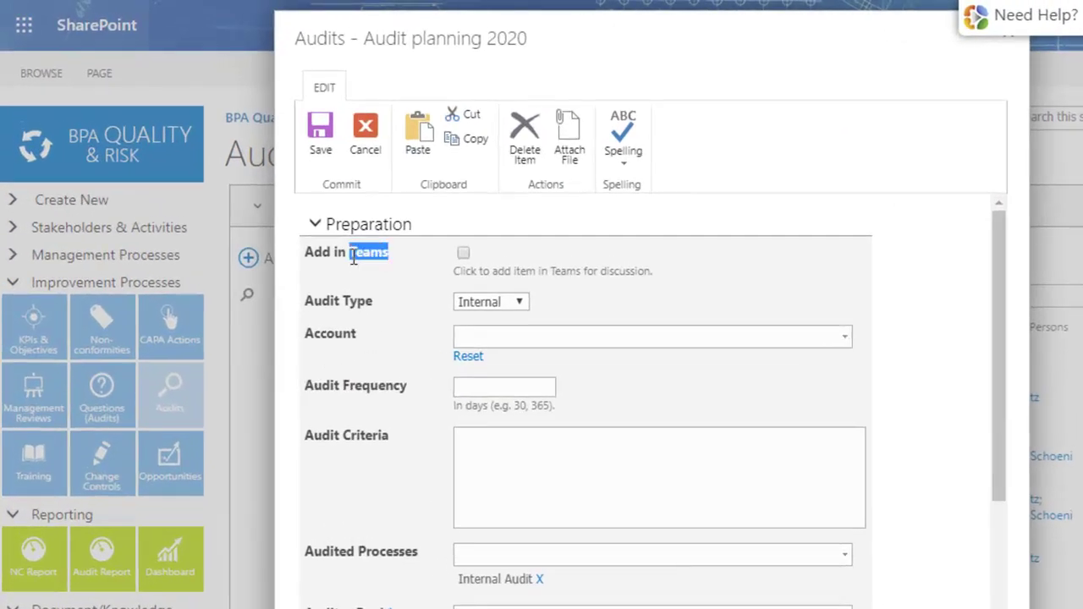
{"action": "left_click", "coordinate": [464, 254]}
{"action": "left_click", "coordinate": [350, 383]}
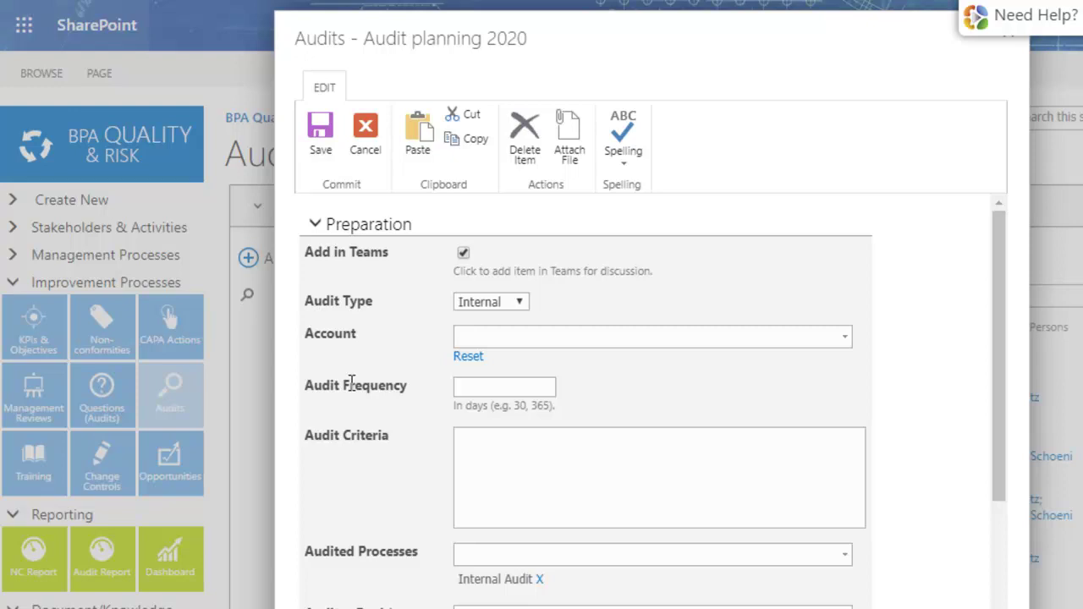
{"action": "scroll", "coordinate": [352, 364], "scroll_direction": "down", "scroll_amount": 3}
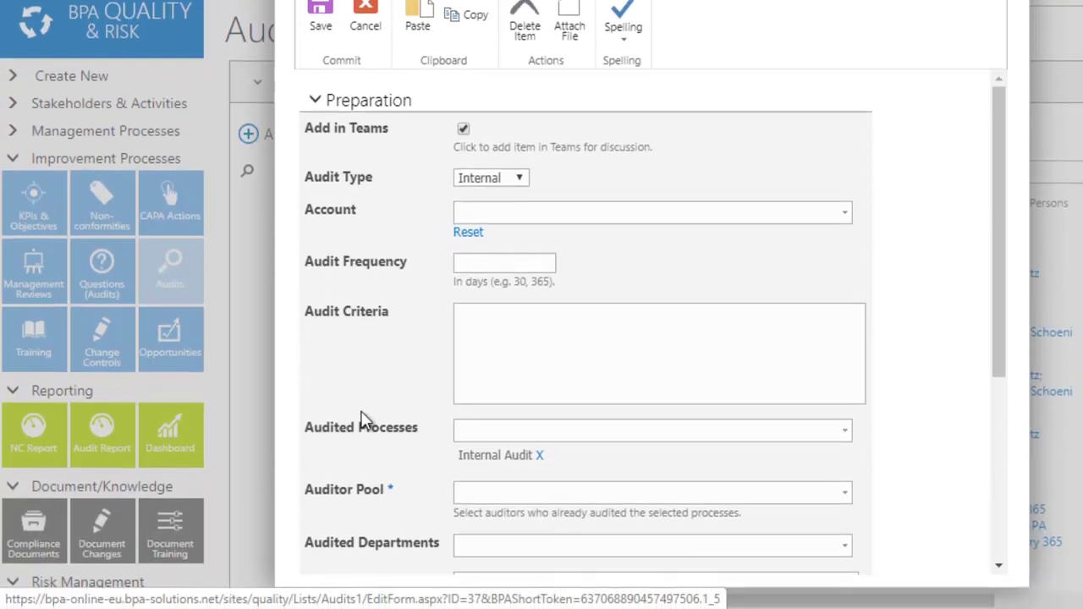
{"action": "left_click_drag", "start_coordinate": [398, 496], "coordinate": [342, 481]}
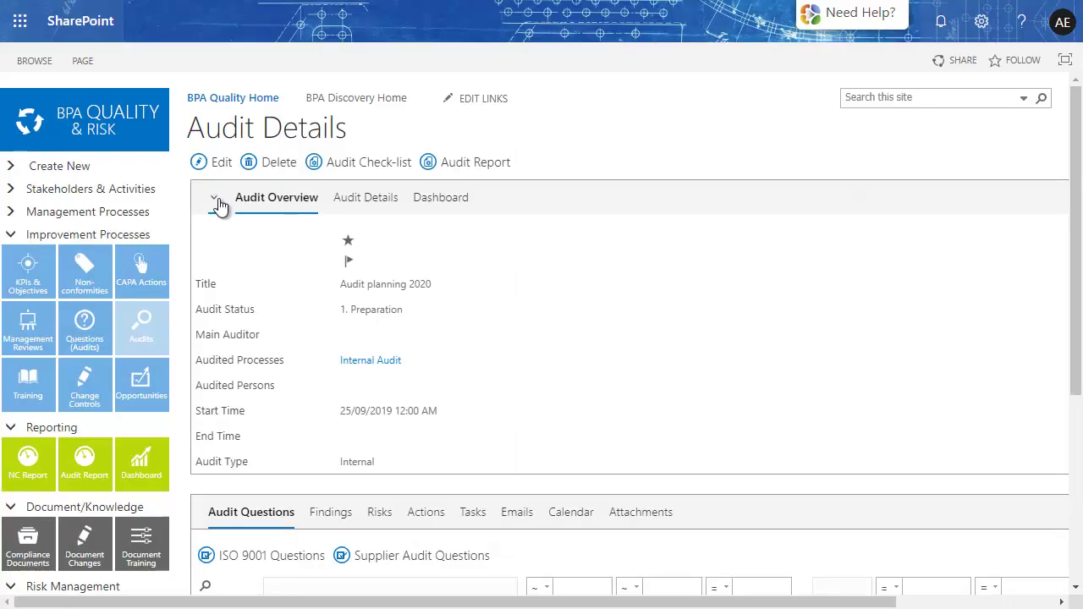
Step: Add the first two ISO 9001 questions, both from clause 04. Context of our organization, to the Audit planning 2020 audit
{"action": "left_click", "coordinate": [215, 200]}
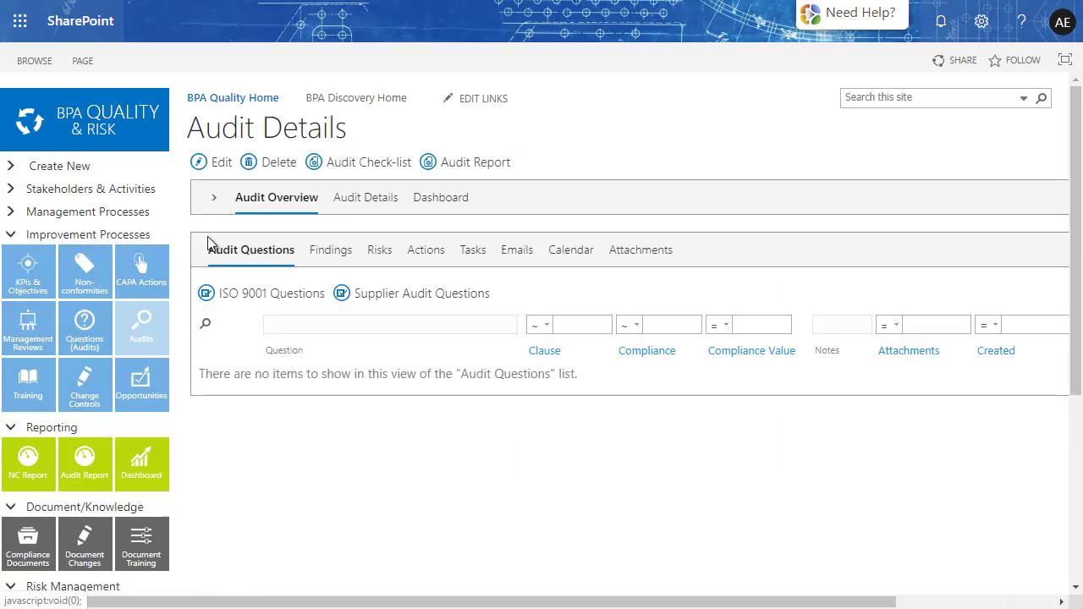
{"action": "left_click", "coordinate": [261, 292]}
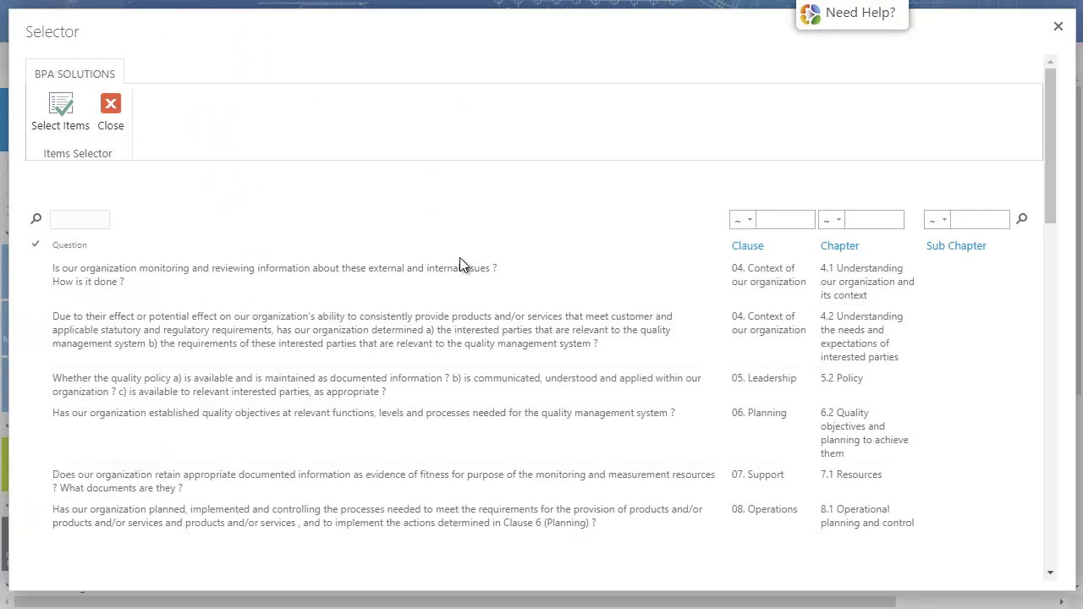
{"action": "left_click", "coordinate": [34, 278]}
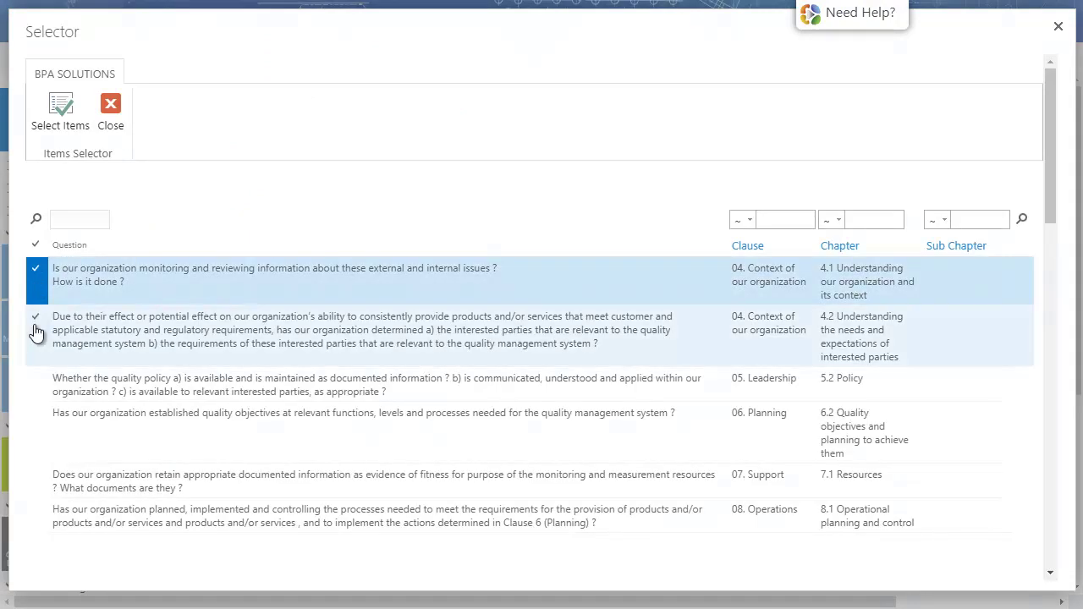
{"action": "left_click", "coordinate": [35, 334]}
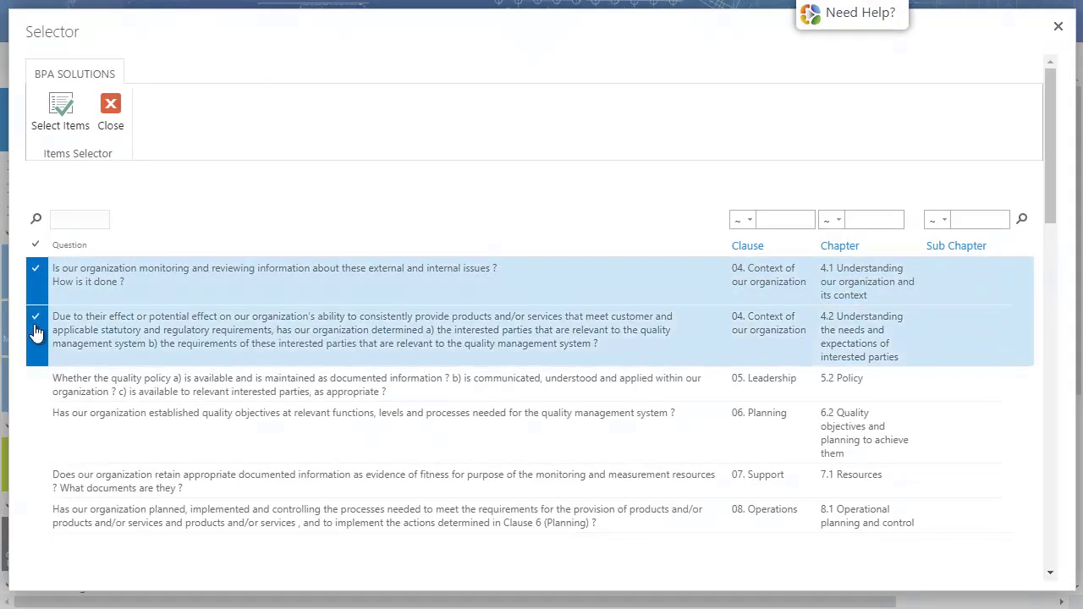
{"action": "left_click", "coordinate": [59, 110]}
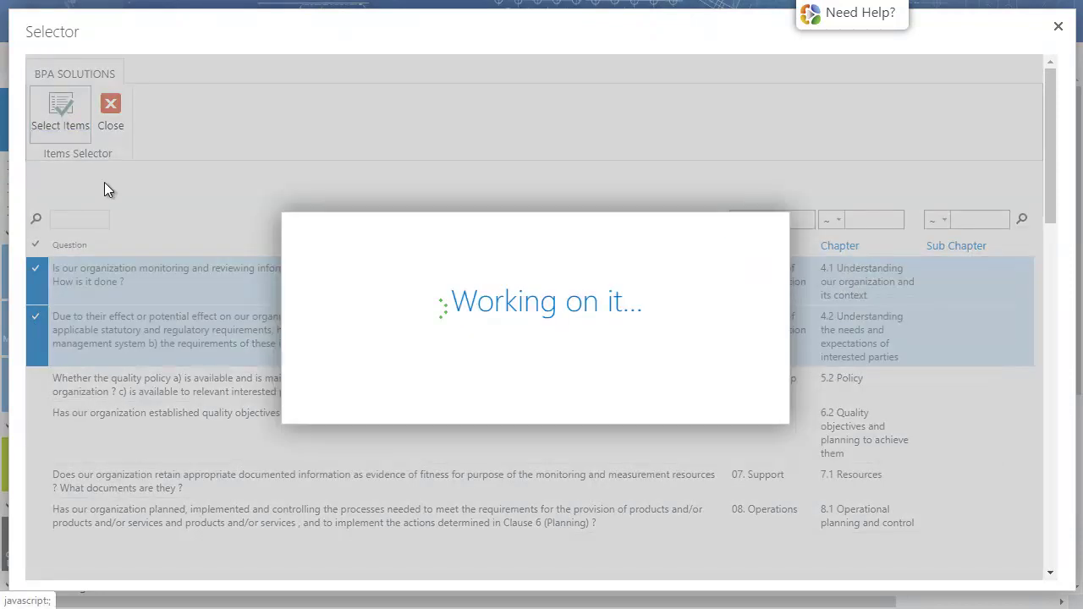
{"action": "left_click", "coordinate": [690, 79]}
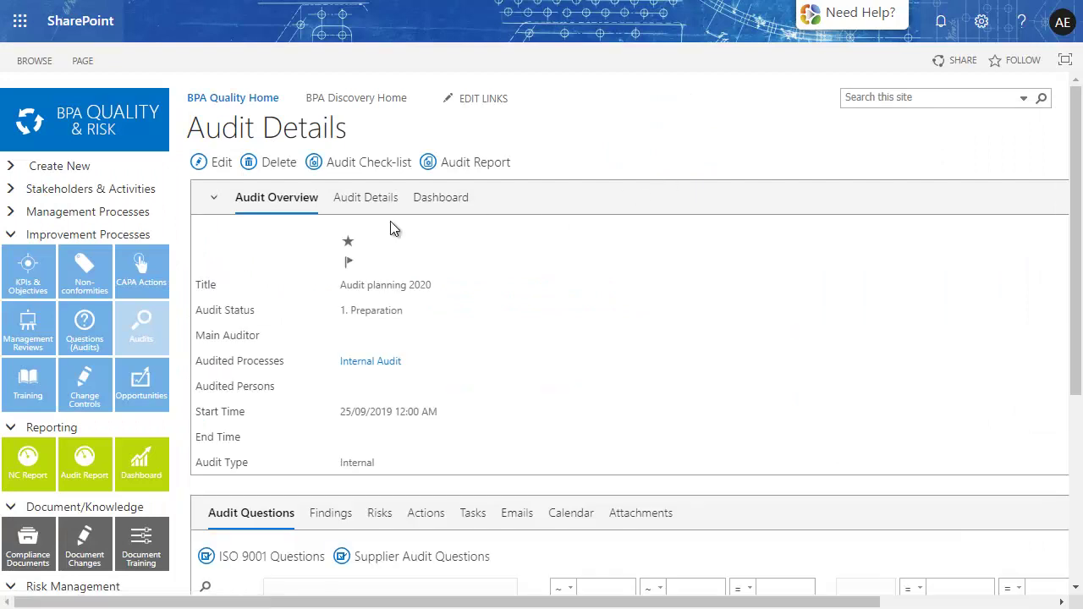
{"action": "left_click", "coordinate": [214, 200]}
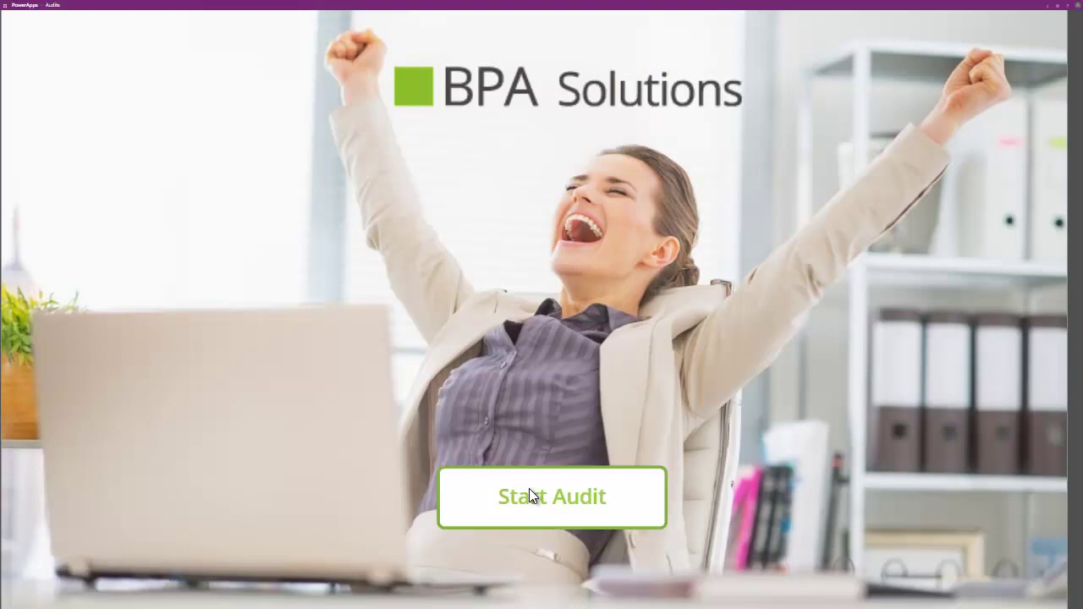
Step: Start auditing in the PowerApps Audits app, opening Audit planning 2020 and its second question about interested parties
{"action": "left_click", "coordinate": [530, 489]}
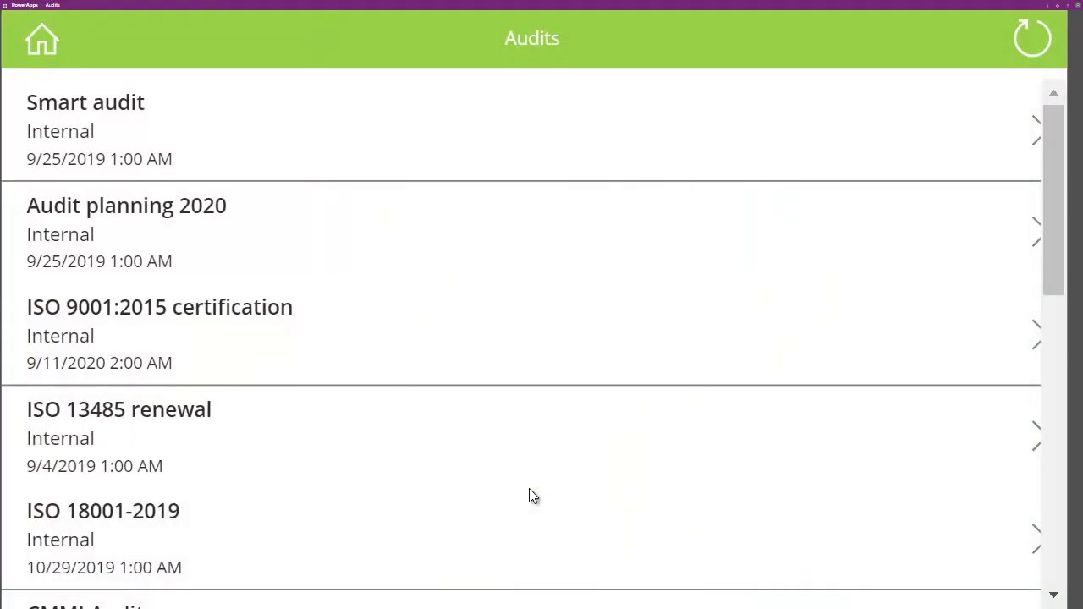
{"action": "left_click", "coordinate": [1032, 240]}
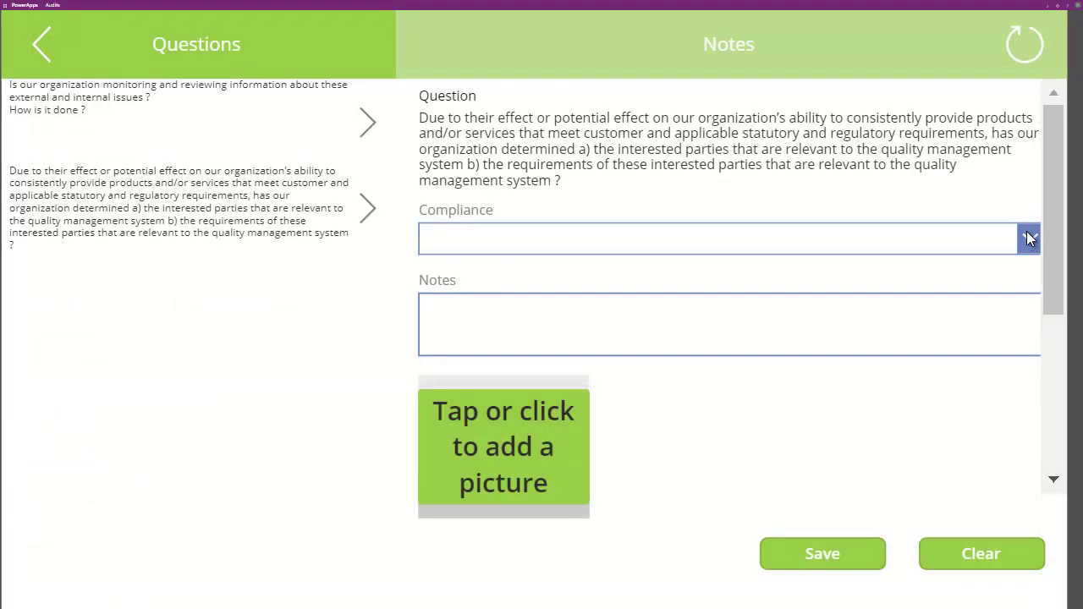
{"action": "left_click", "coordinate": [371, 212]}
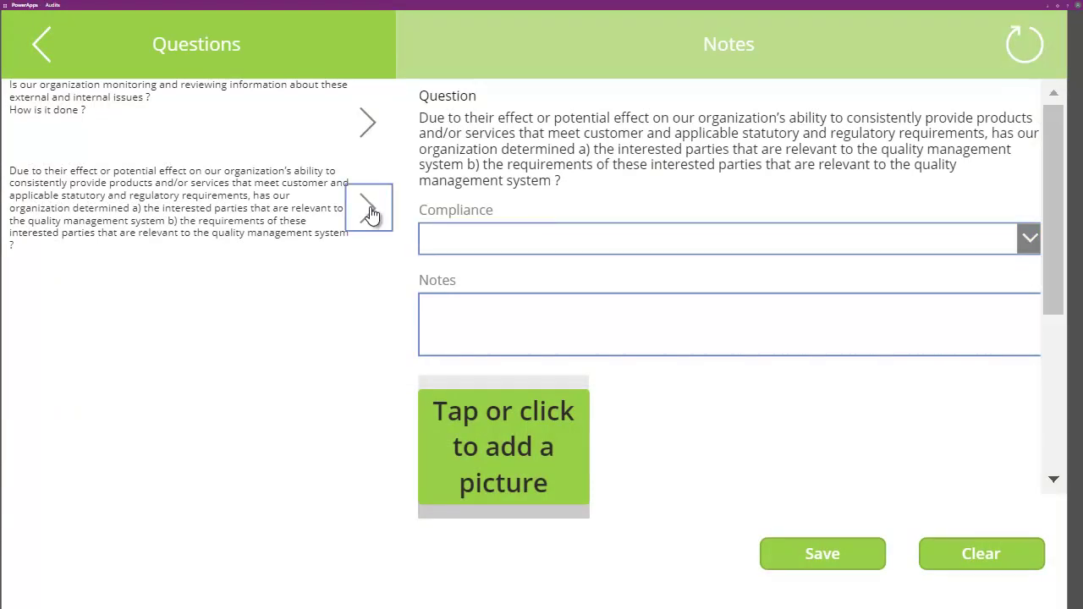
Step: Set the question's compliance to Compliant and open its notes for entry
{"action": "left_click", "coordinate": [1032, 241]}
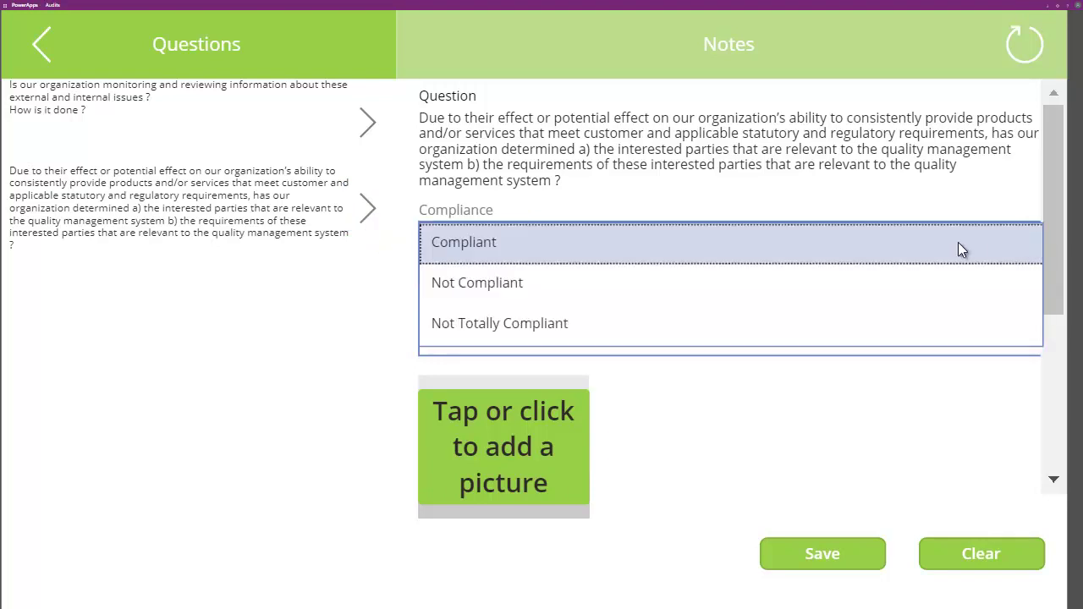
{"action": "left_click", "coordinate": [533, 251]}
{"action": "left_click", "coordinate": [525, 317]}
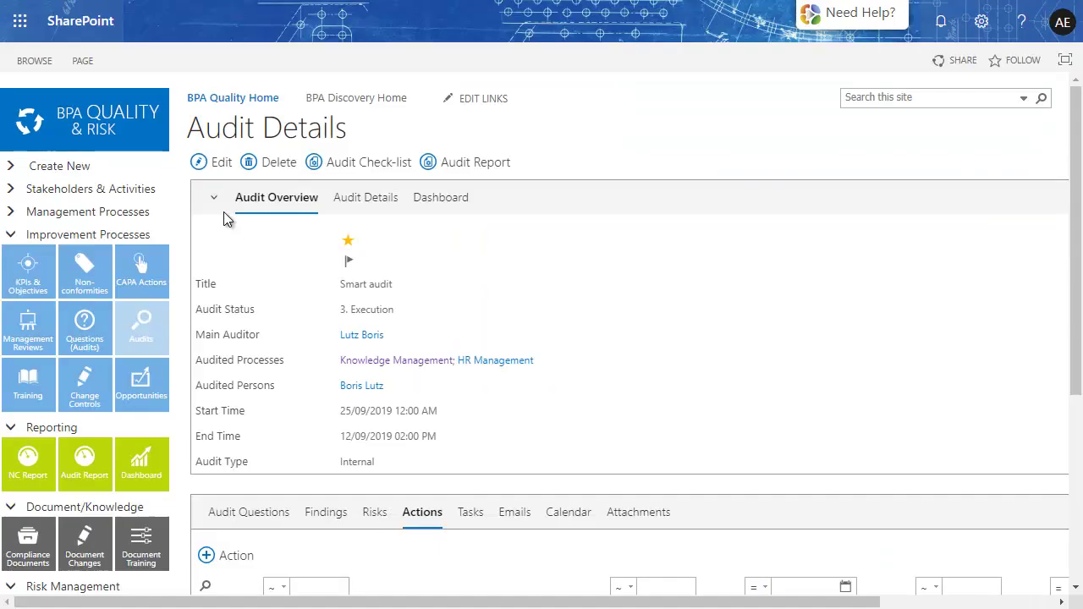
Step: Collapse the Smart audit's overview, open Audit-Report20190916_053333_38.docx from its attachments in Word, and read through the report to its audit questions
{"action": "left_click", "coordinate": [217, 201]}
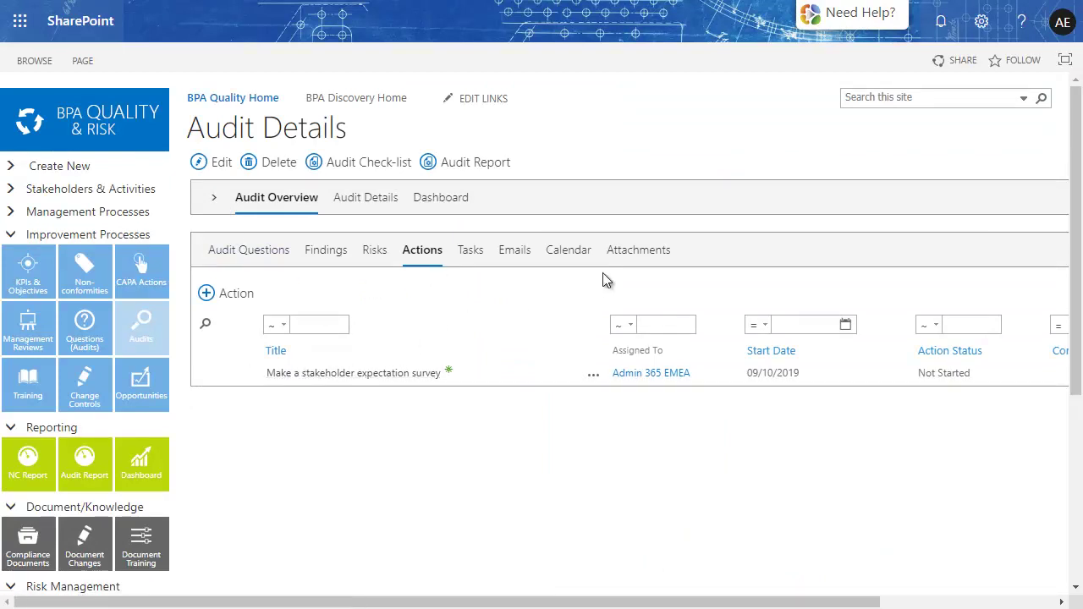
{"action": "left_click", "coordinate": [638, 256]}
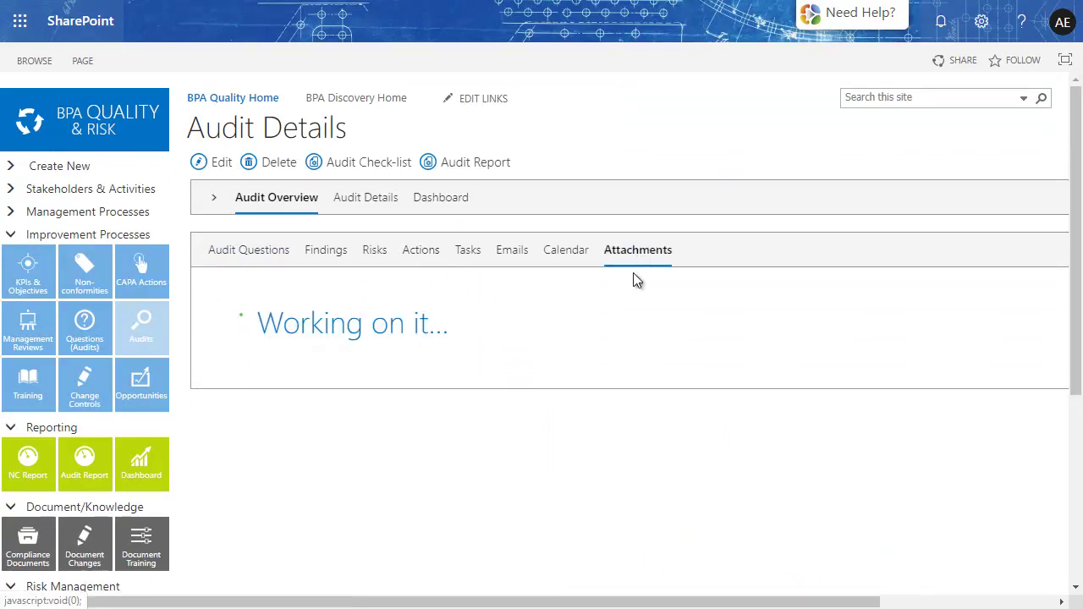
{"action": "left_click", "coordinate": [387, 394]}
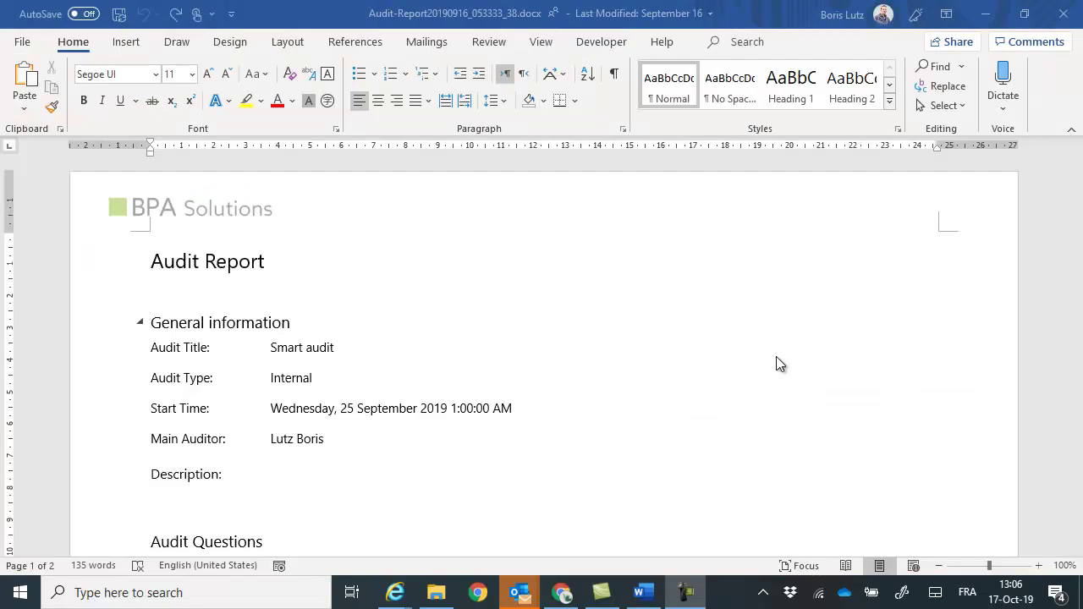
{"action": "scroll", "coordinate": [777, 360], "scroll_direction": "down", "scroll_amount": 3}
{"action": "scroll", "coordinate": [778, 358], "scroll_direction": "down", "scroll_amount": 1}
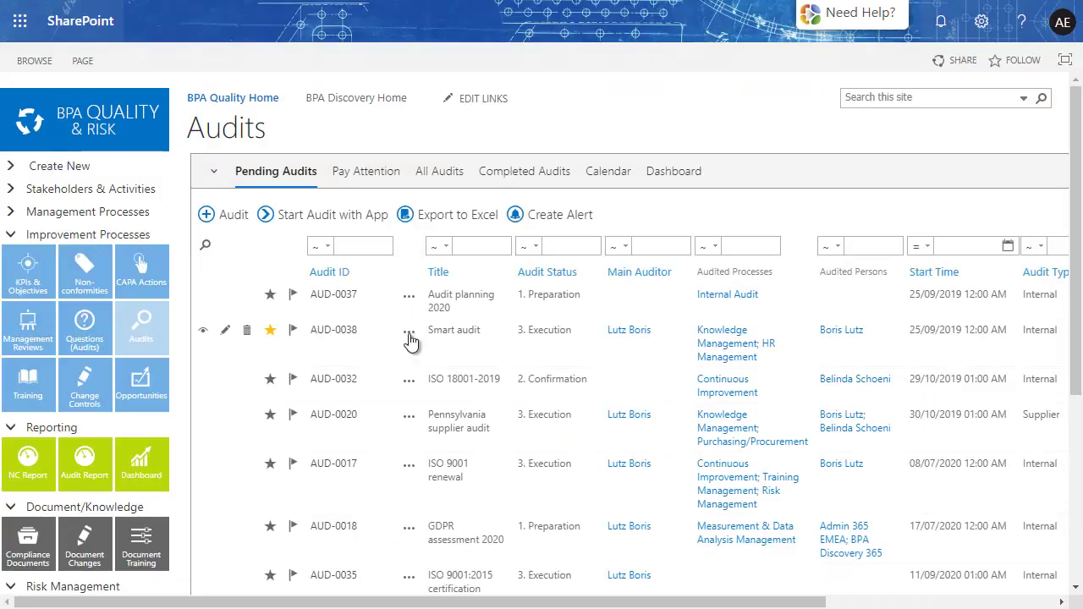
Step: Look over the item actions available for the Smart audit among the pending audits, down to Sign
{"action": "left_click", "coordinate": [409, 333]}
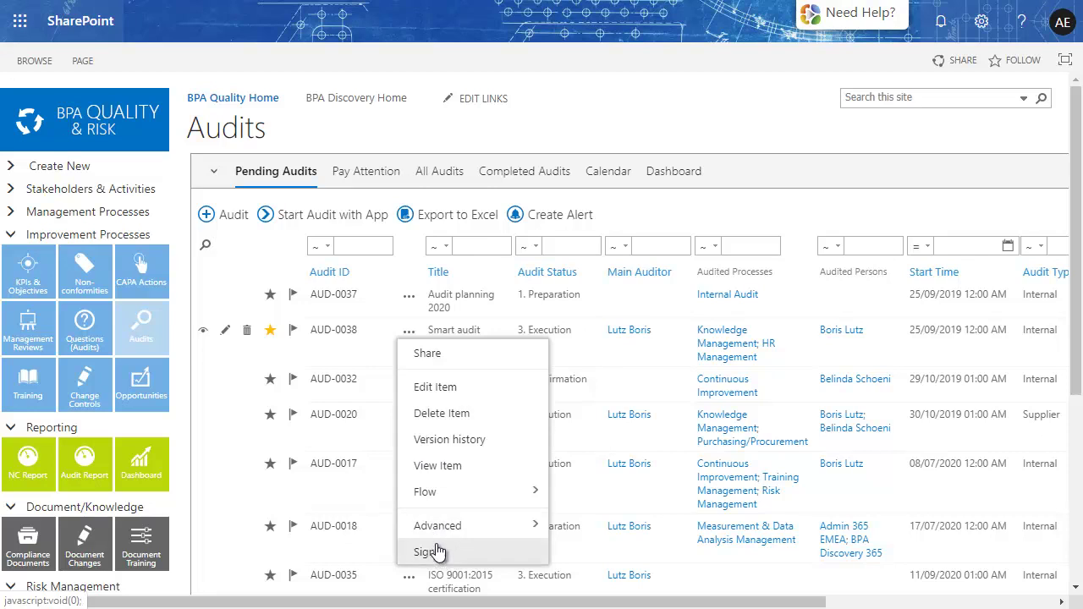
{"action": "left_click", "coordinate": [203, 335]}
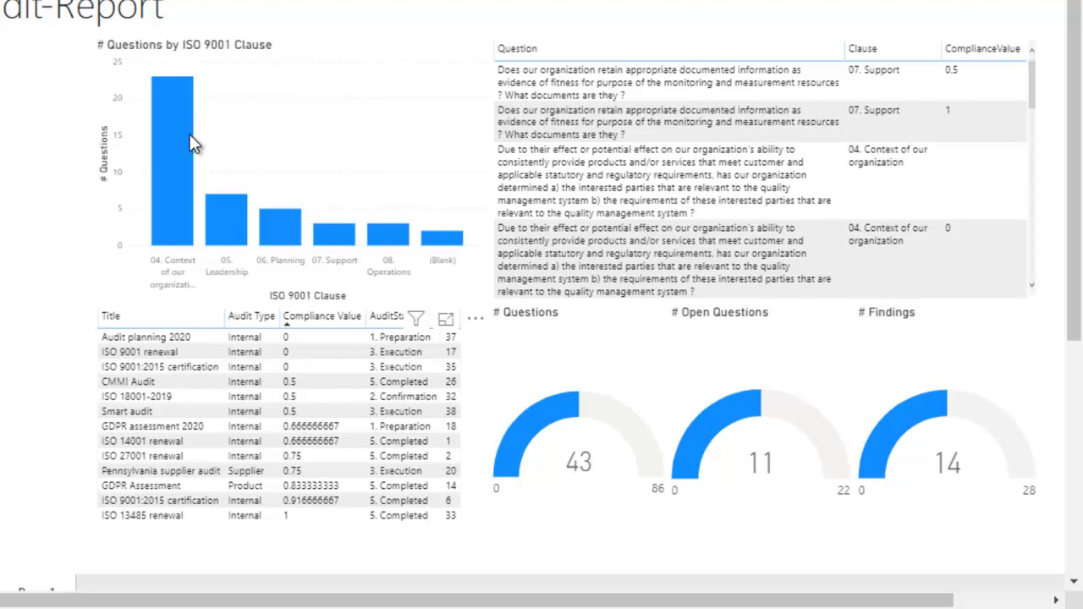
Step: Filter the Audit-Report dashboard by the ISO 9001 clause 05. Leadership and examine its questions and findings gauge
{"action": "mouse_move", "coordinate": [225, 223]}
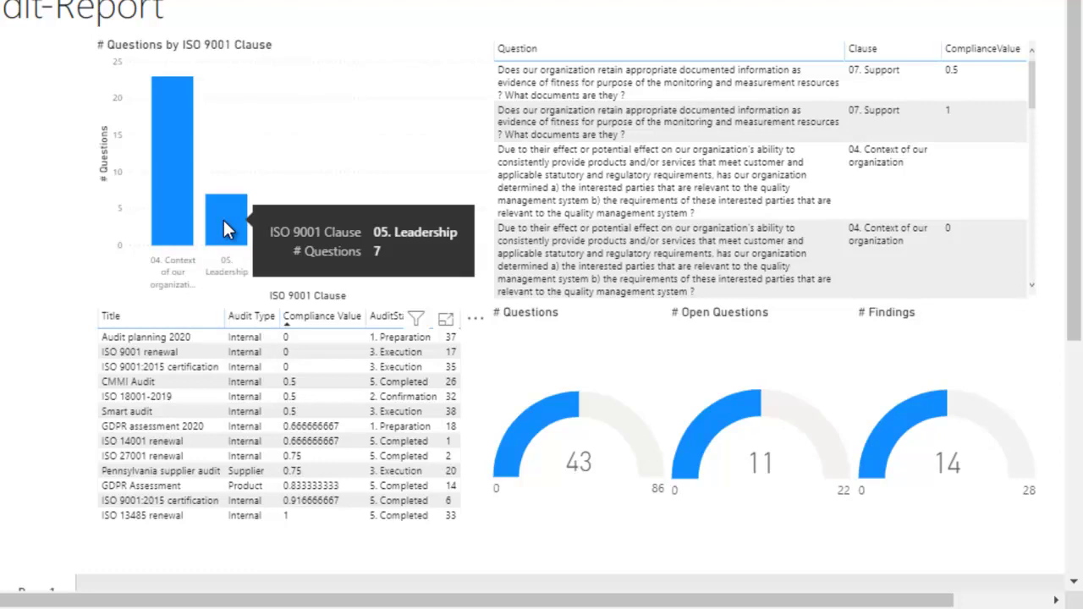
{"action": "left_click", "coordinate": [224, 223]}
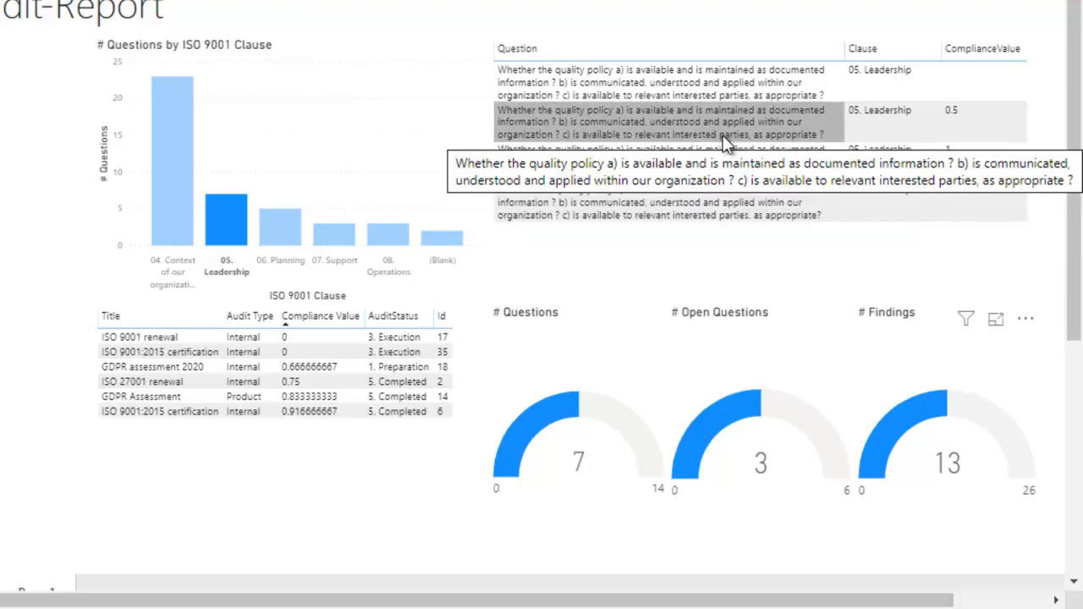
{"action": "mouse_move", "coordinate": [1002, 446]}
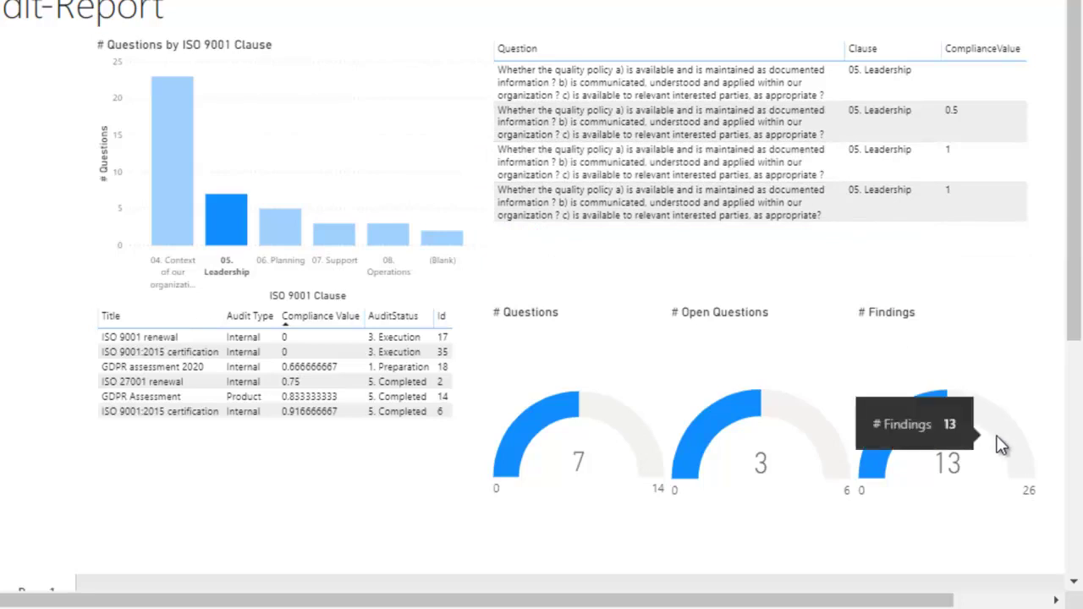